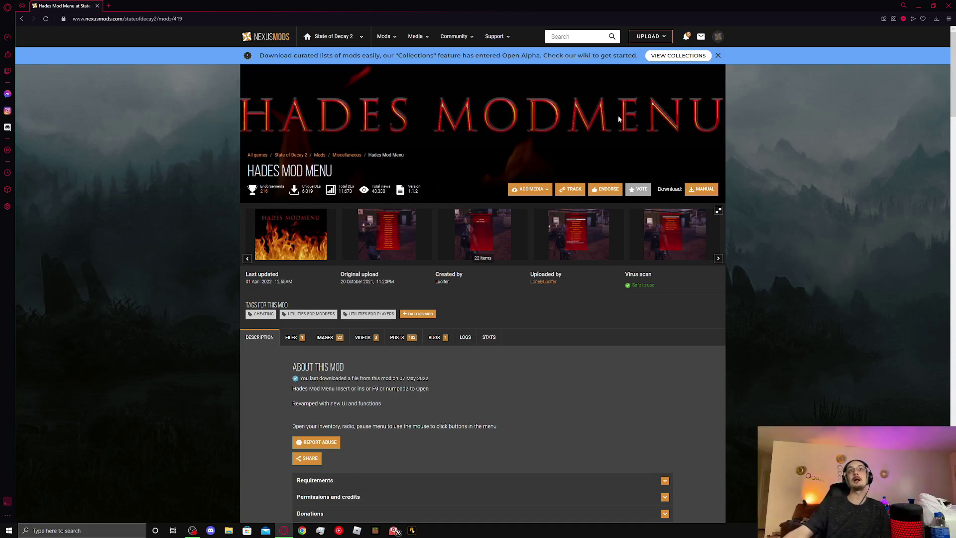
View an enlarged mod menu screenshot, then start the manual download of Hades Mod Menu
left_click(370, 222)
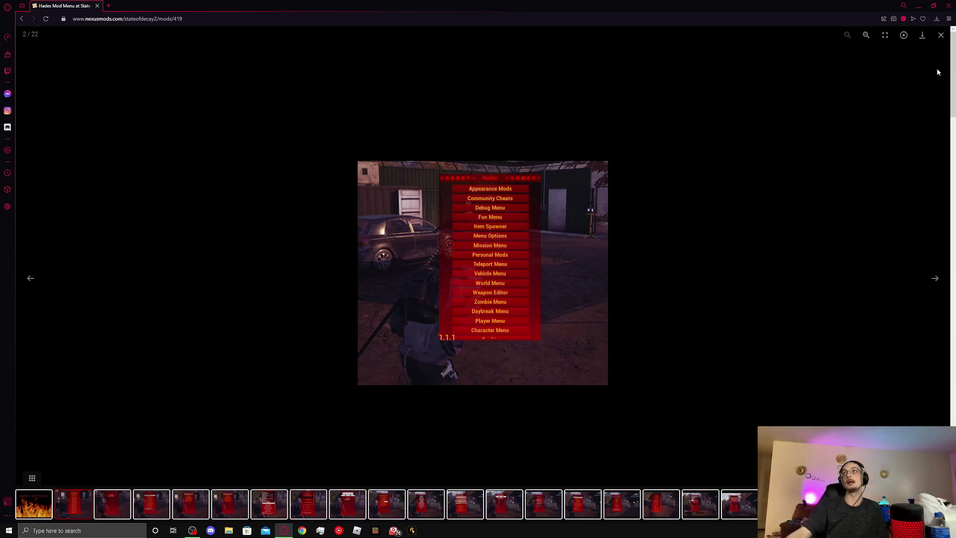
left_click(939, 37)
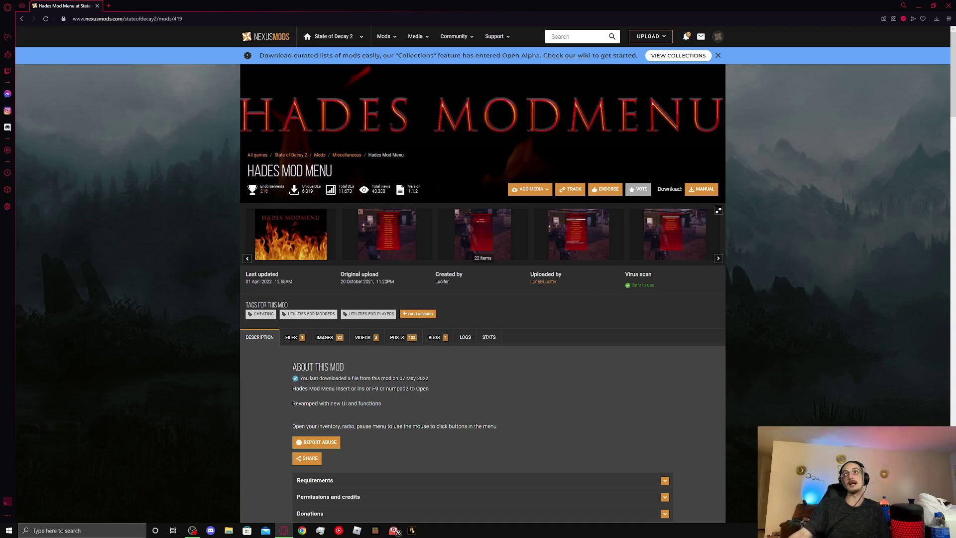
left_click(696, 192)
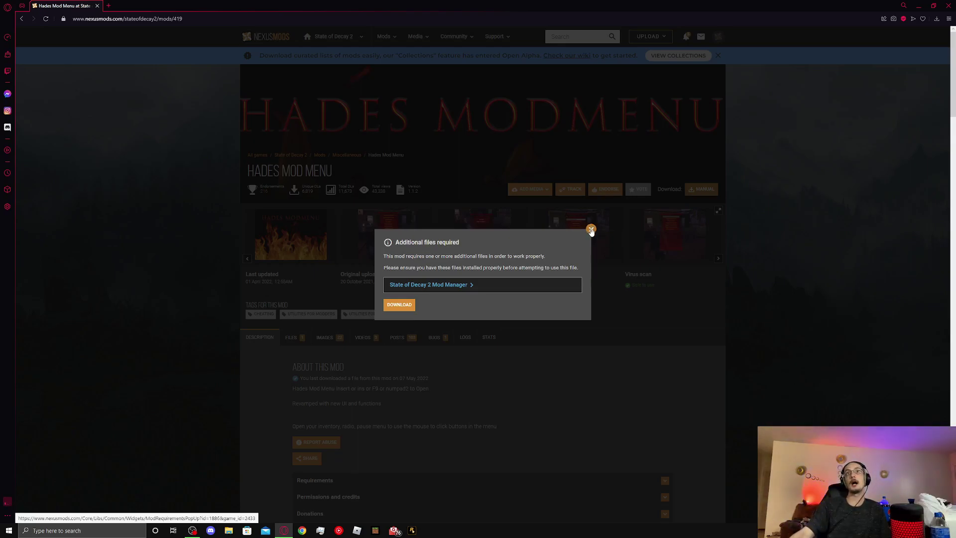
Close the 'Additional files required' notice listing State of Decay 2 Mod Manager
left_click(590, 229)
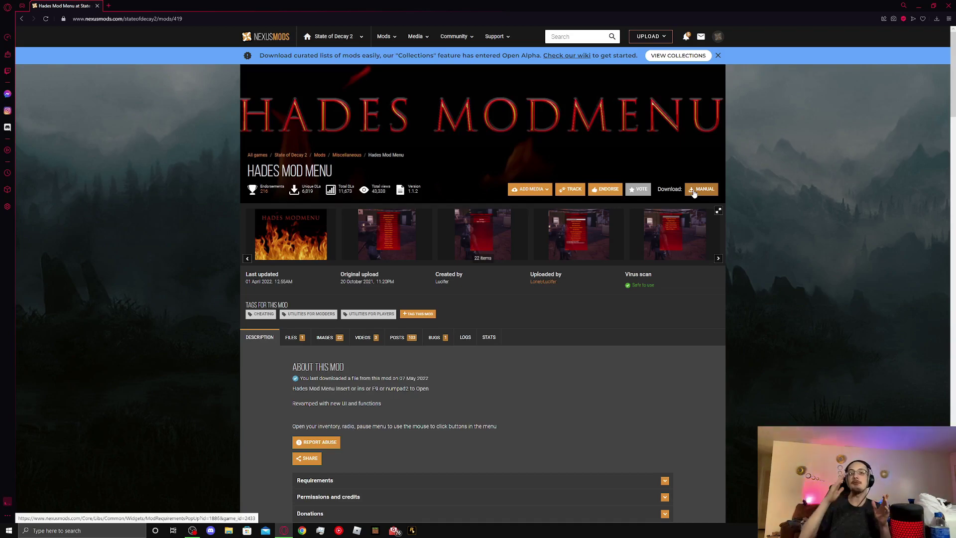
Open File Explorer on the Downloads folder and expand the Storage (D:) drive's folders
left_click(228, 531)
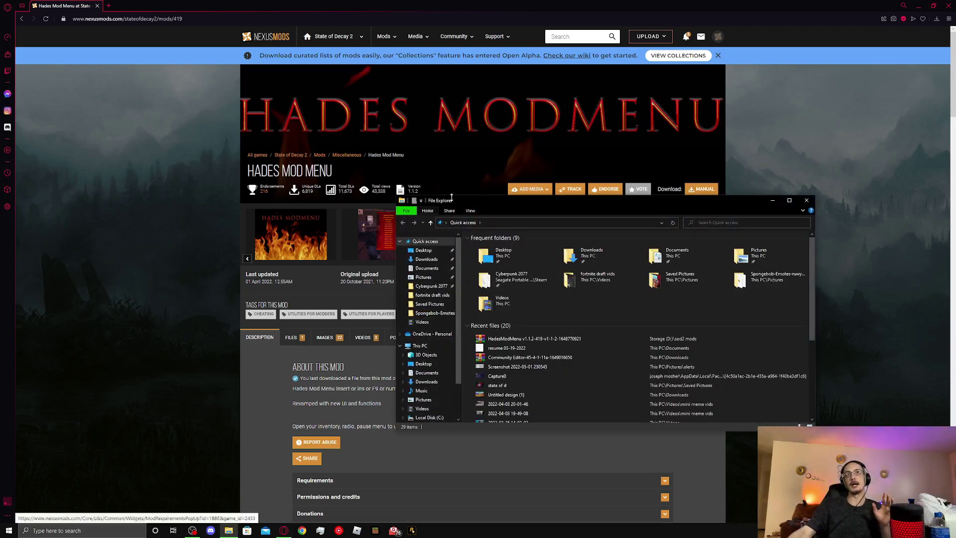
left_click_drag(467, 201, 305, 168)
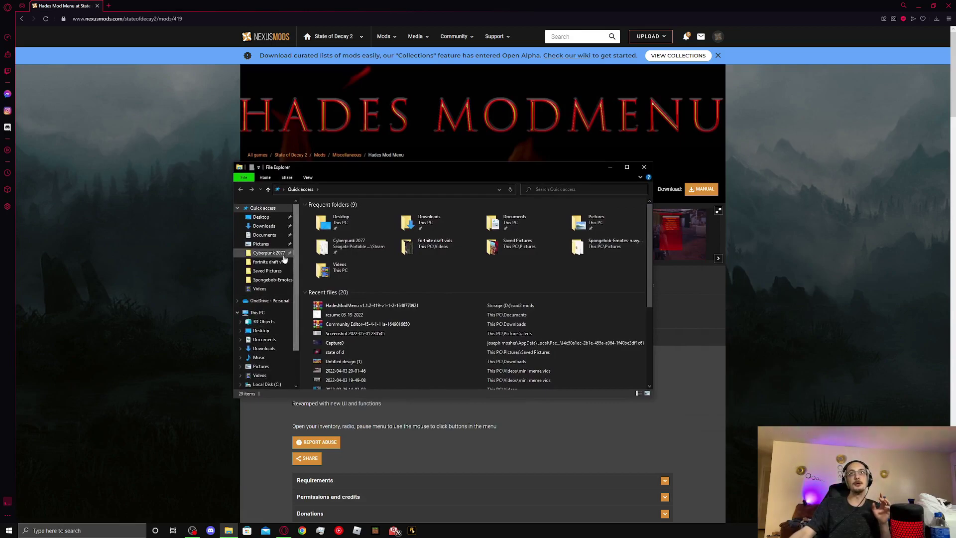
left_click(275, 229)
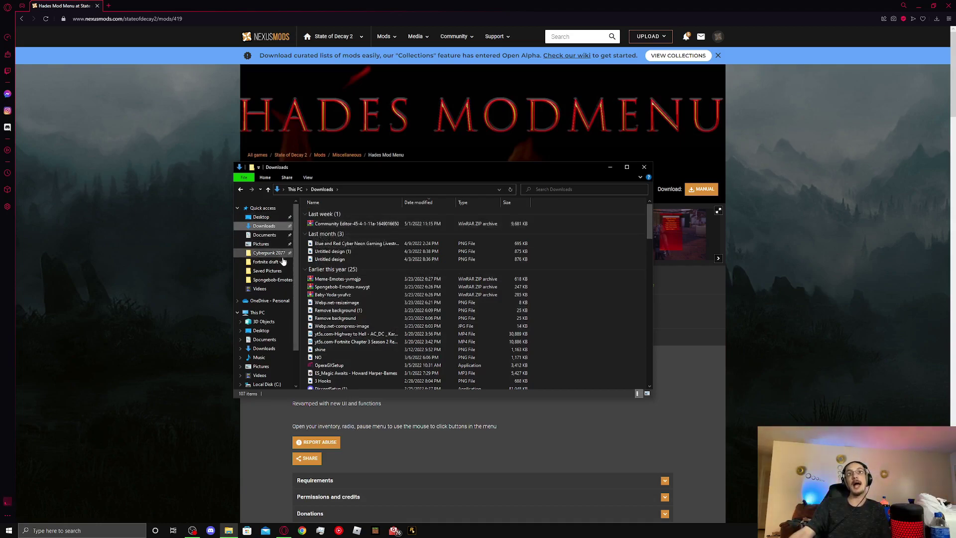
scroll(282, 278, "down", 2)
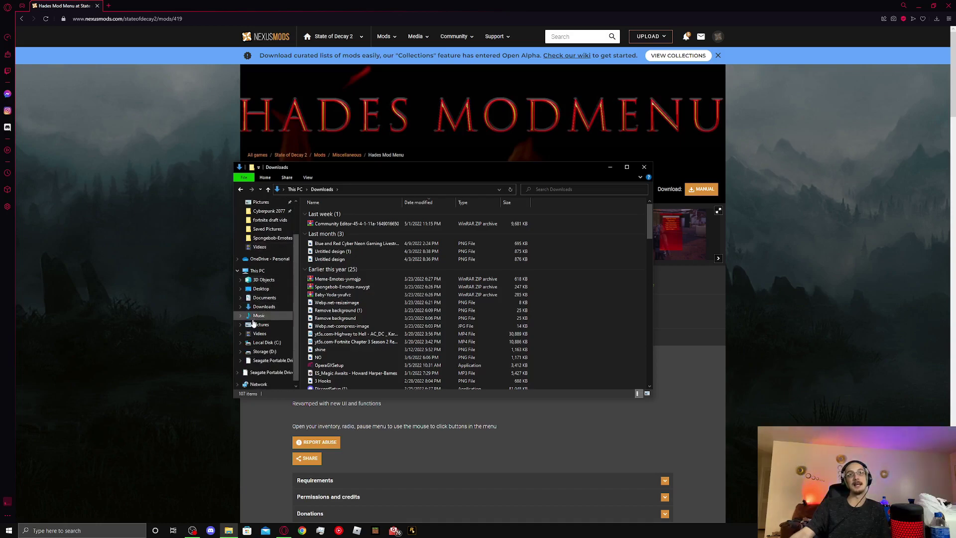
left_click(240, 352)
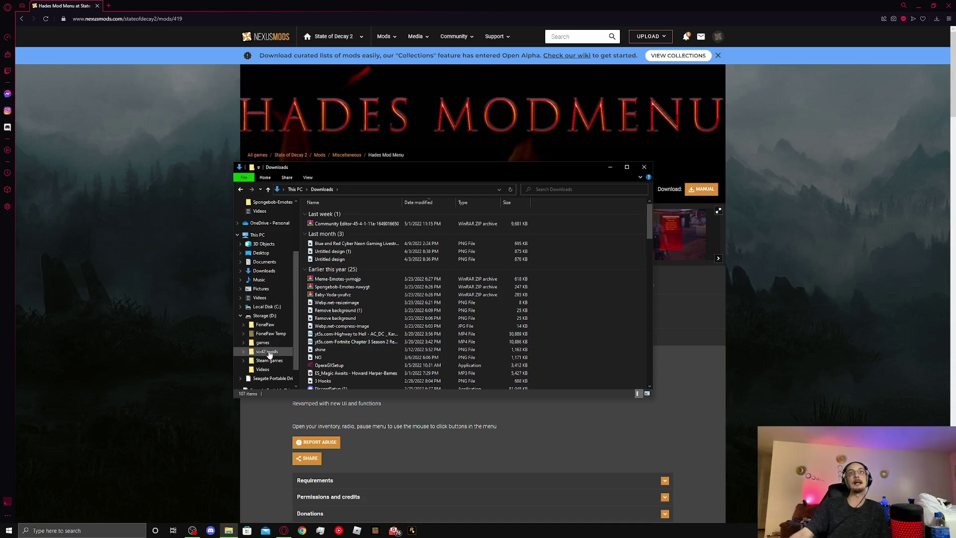
Open the sod2 mods folder on Storage (D:) showing the Hades pak, archives and ModIntegrator
left_click(269, 353)
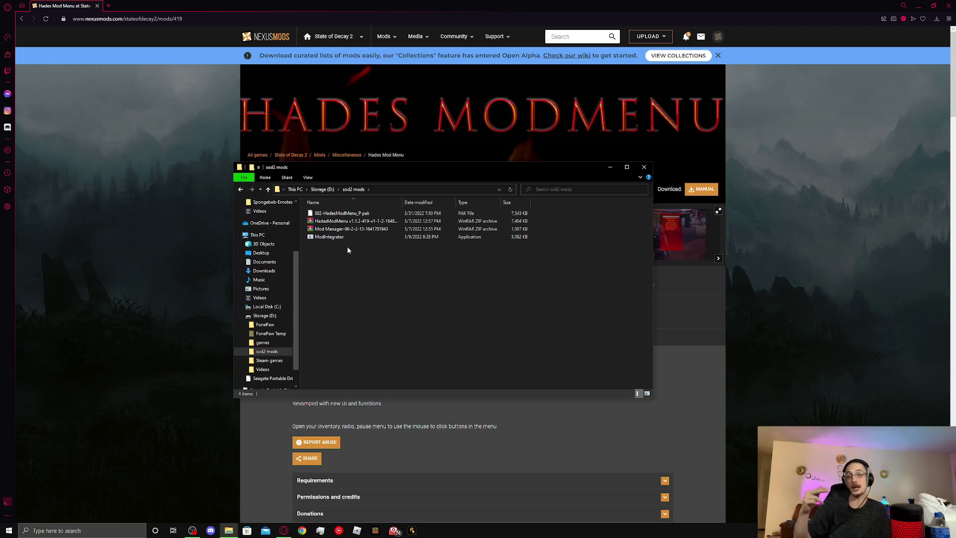
left_click(327, 229)
left_click(353, 298)
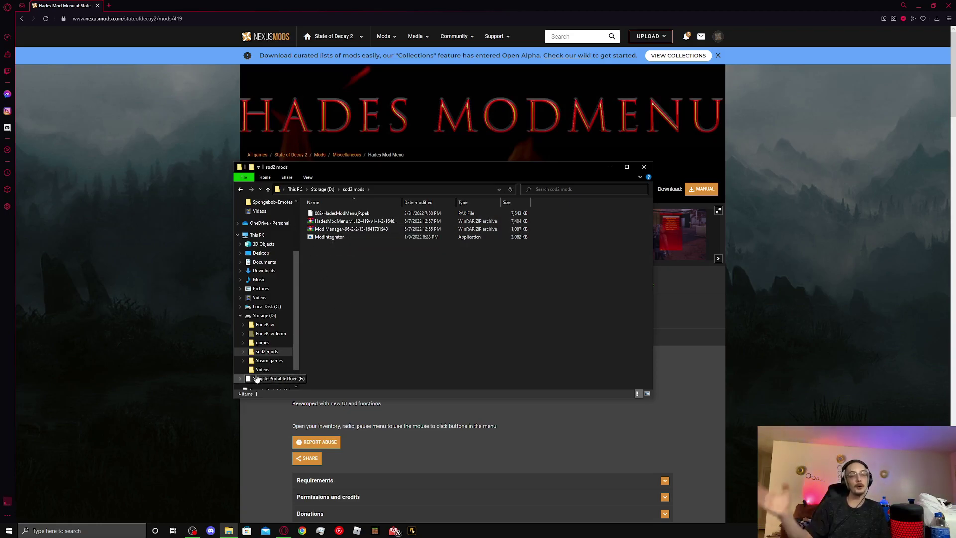
Extract the Mod Manager archive into the sod2 mods folder with Extract Here
right_click(332, 230)
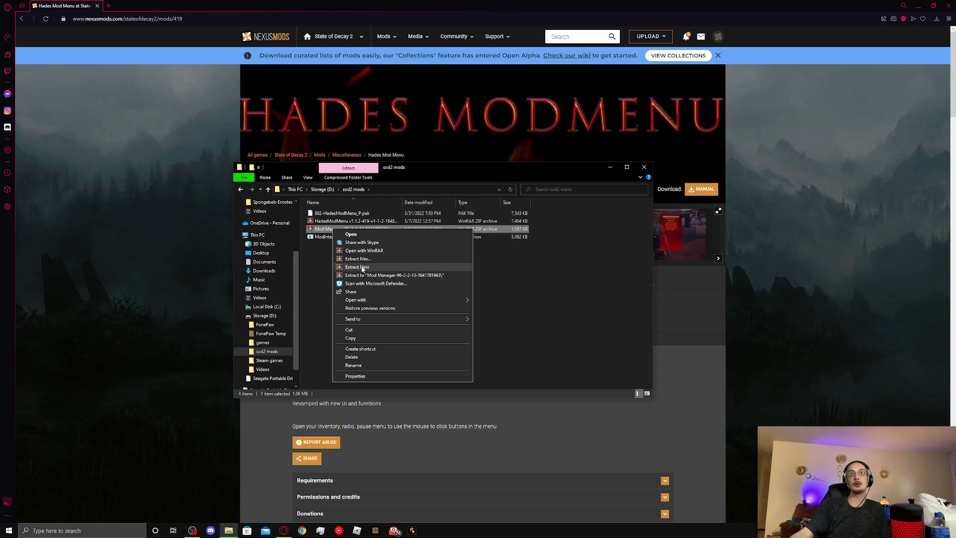
left_click(363, 268)
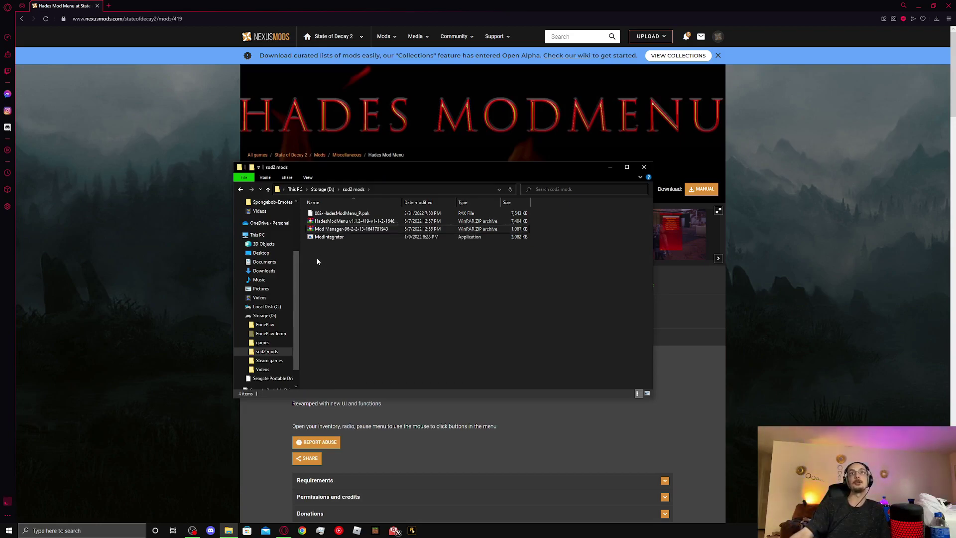
left_click(326, 238)
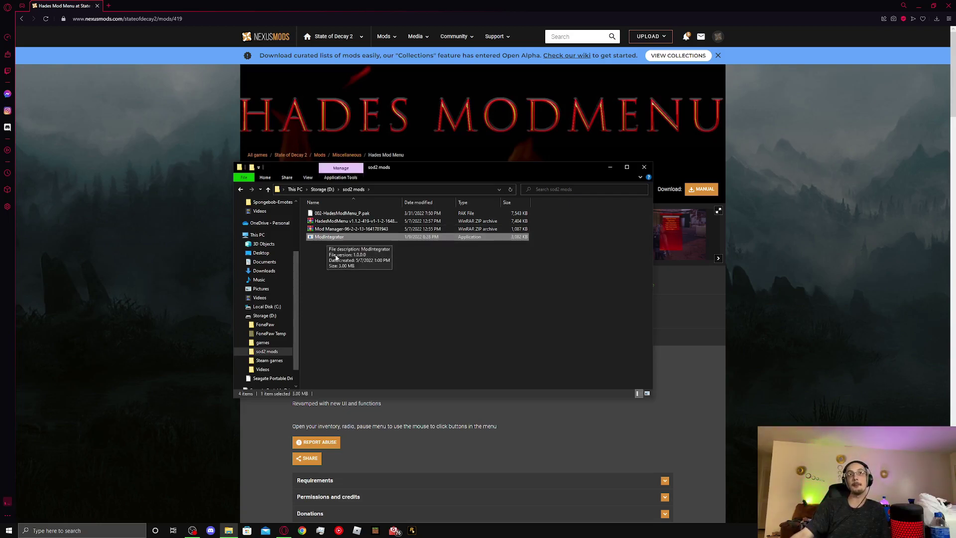
left_click(318, 256)
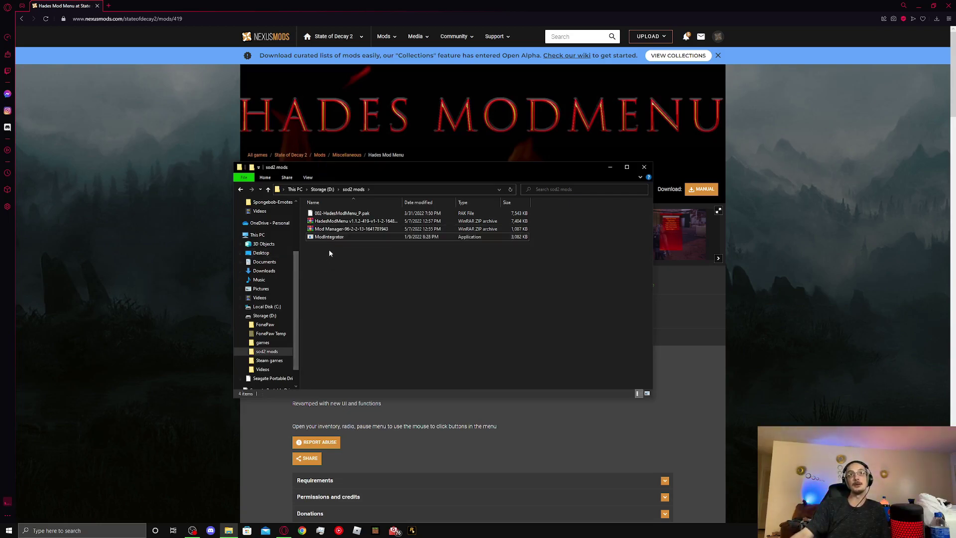
Extract the HadesModMenu archive into the same folder with Extract Here
right_click(330, 223)
left_click(359, 259)
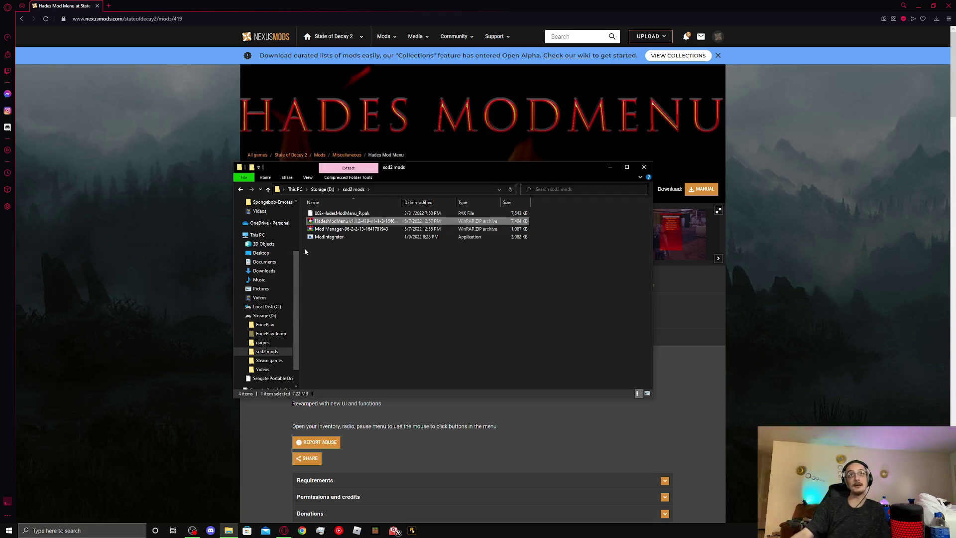
left_click(332, 215)
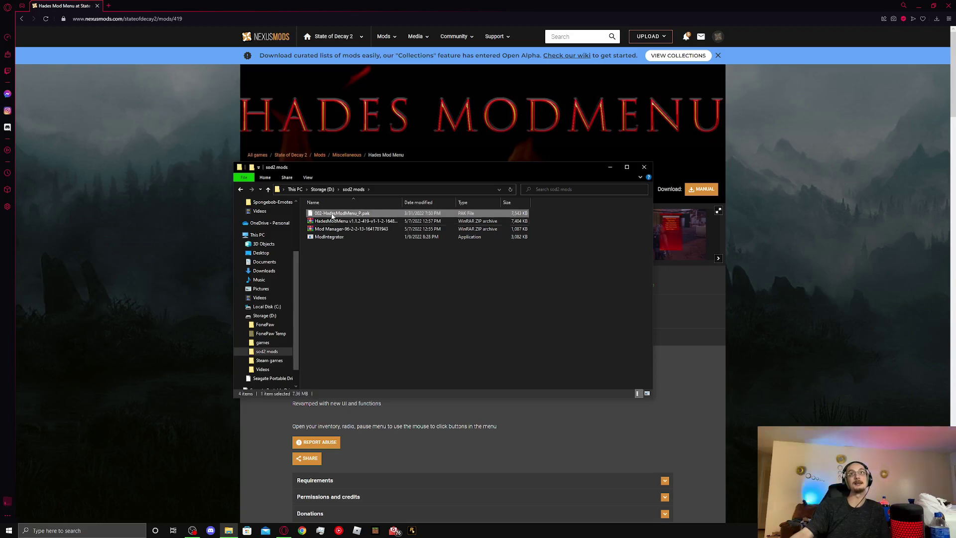
left_click(327, 238)
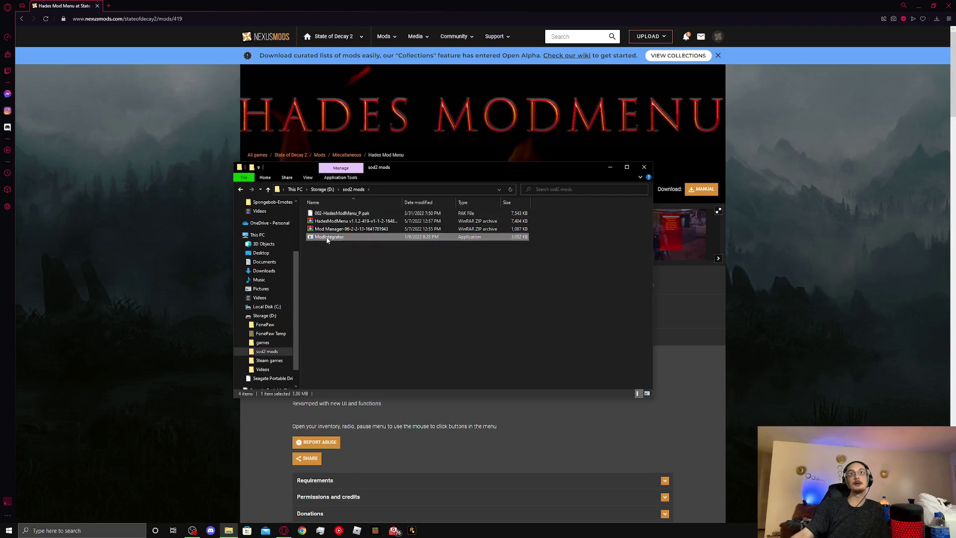
Launch ModIntegrator and place the Mod Manager window beside the sod2 mods folder
double_click(328, 238)
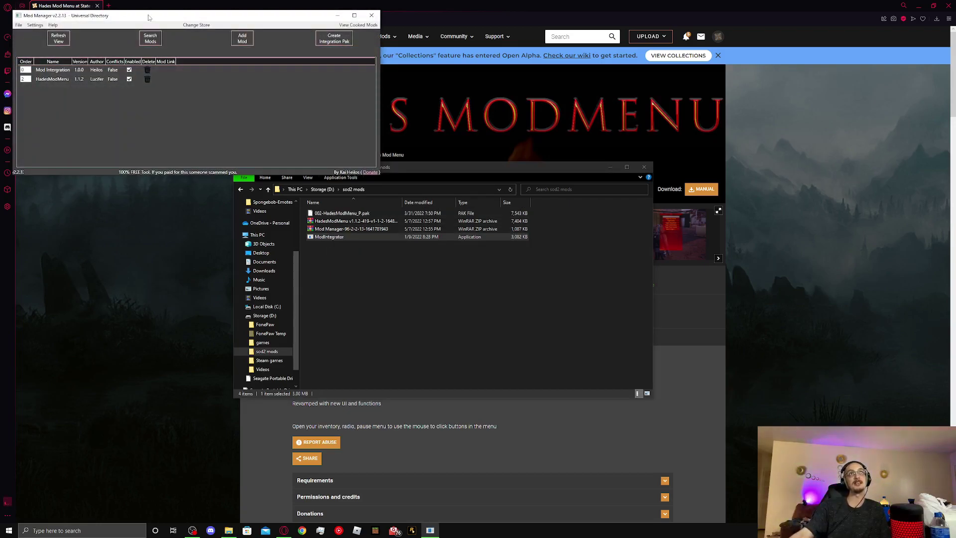
left_click_drag(149, 17, 548, 278)
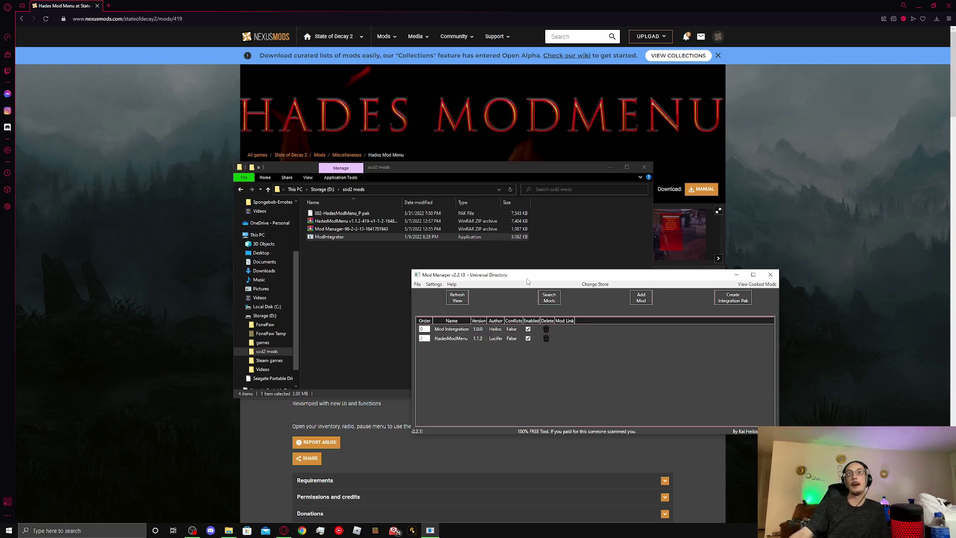
left_click_drag(528, 281, 595, 257)
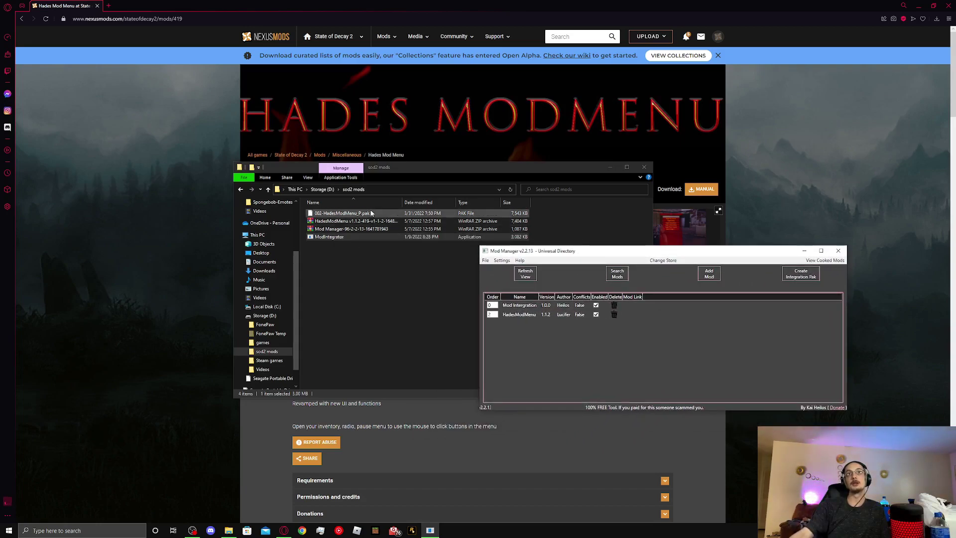
left_click_drag(473, 174, 291, 170)
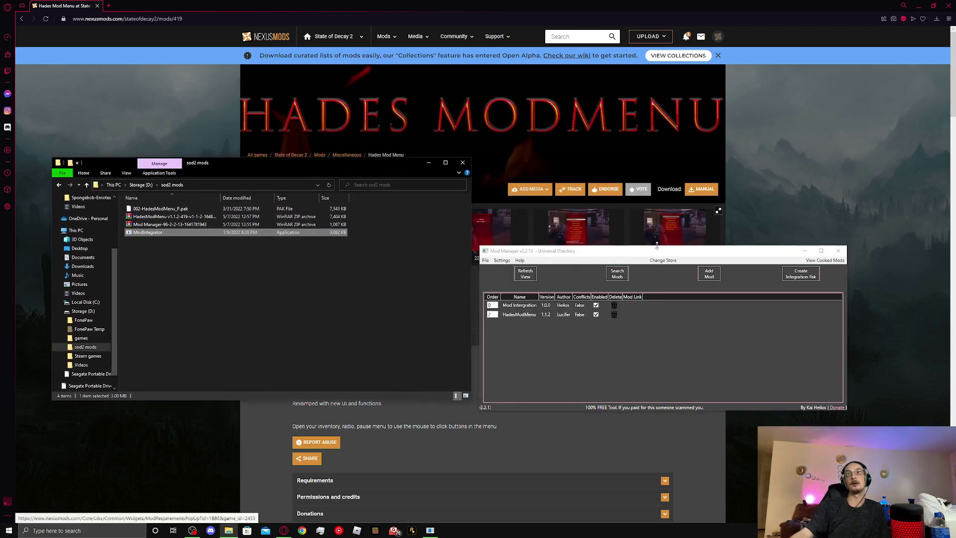
left_click_drag(654, 251, 677, 171)
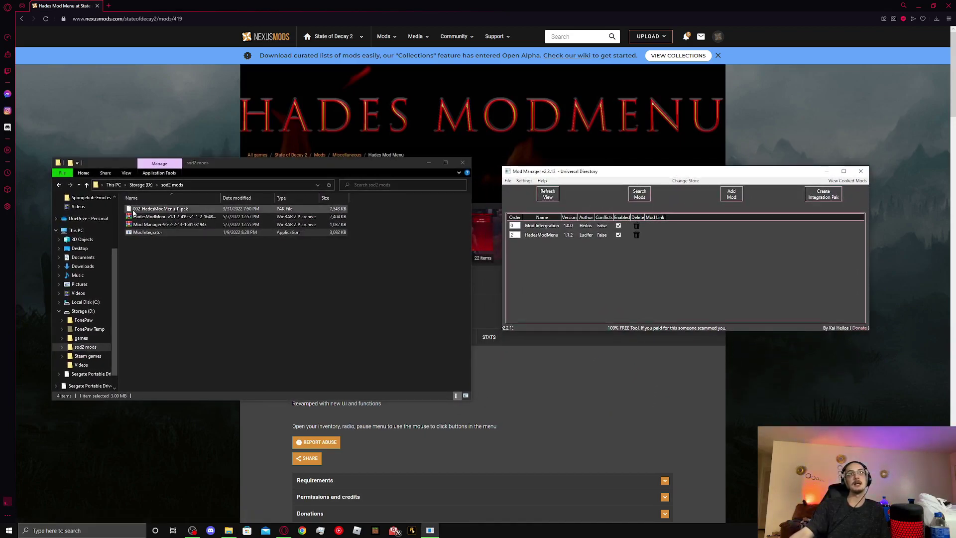
left_click(398, 229)
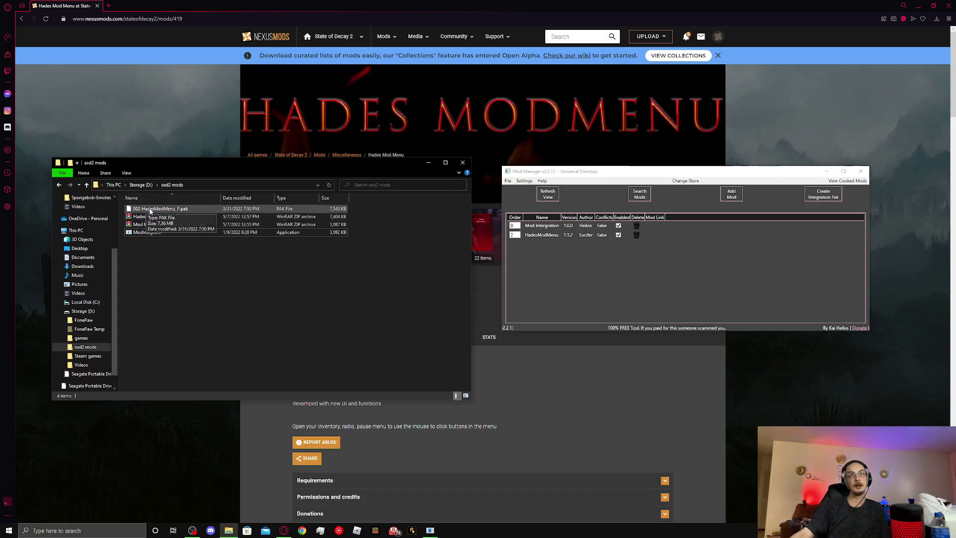
Check that Mod Integration and HadesModMenu are both listed and enabled in Mod Manager
left_click_drag(151, 211, 570, 257)
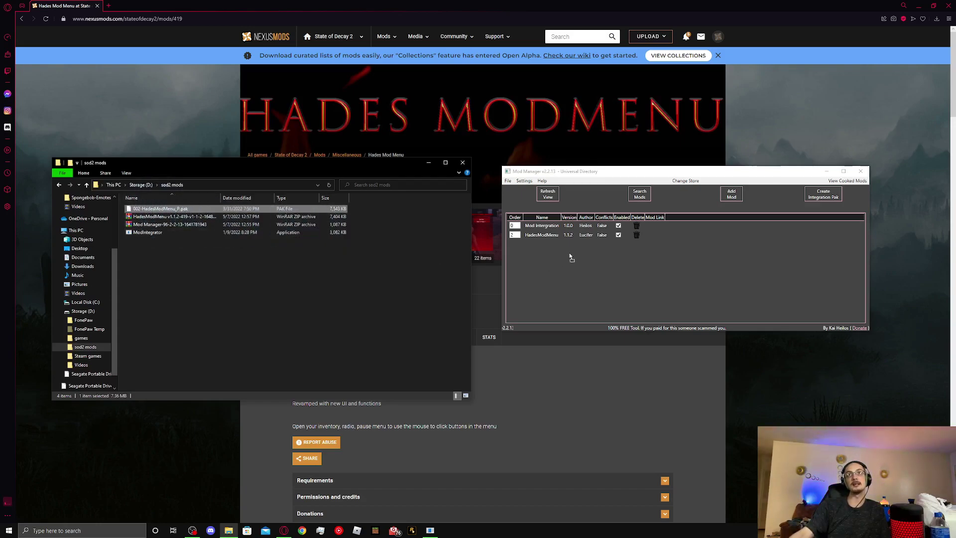
left_click_drag(569, 257, 362, 217)
left_click(534, 226)
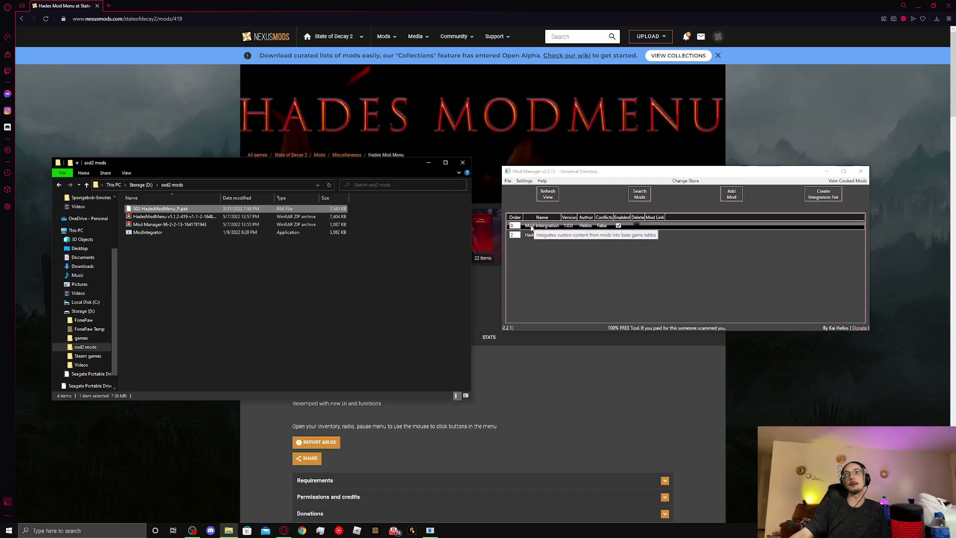
left_click(562, 235)
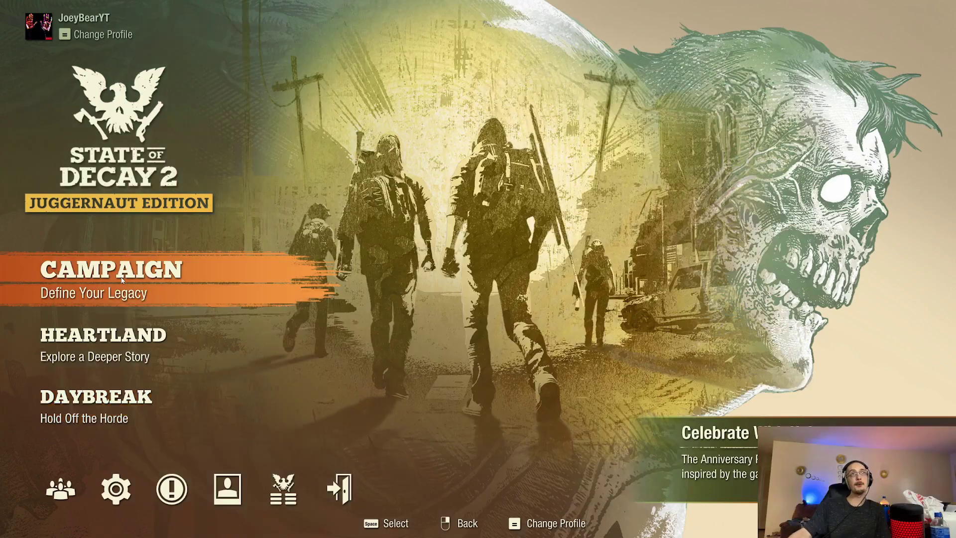
Open the campaign screen and load The Vanguard community from the saved communities
left_click(121, 280)
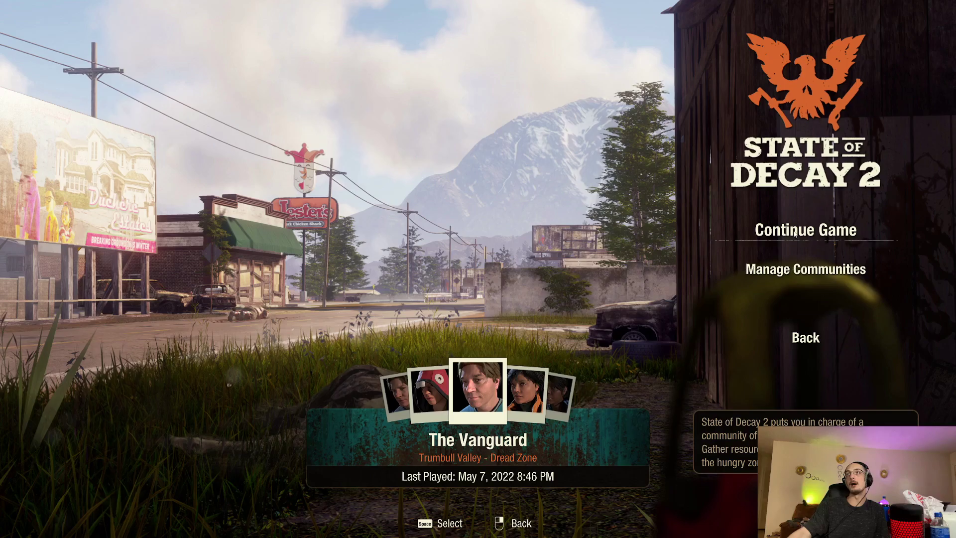
left_click(779, 271)
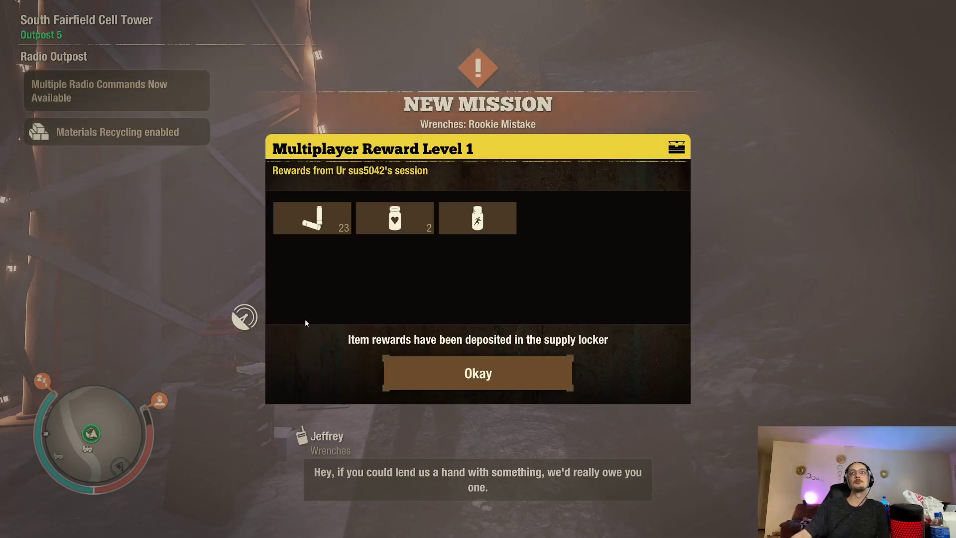
Dismiss both multiplayer reward notices to resume play at the South Fairfield Cell Tower outpost
left_click(458, 370)
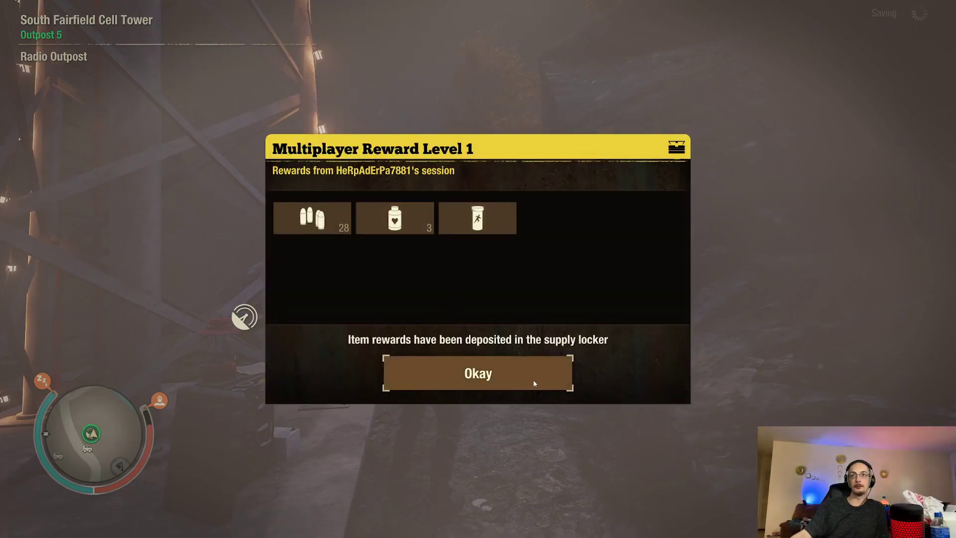
left_click(534, 383)
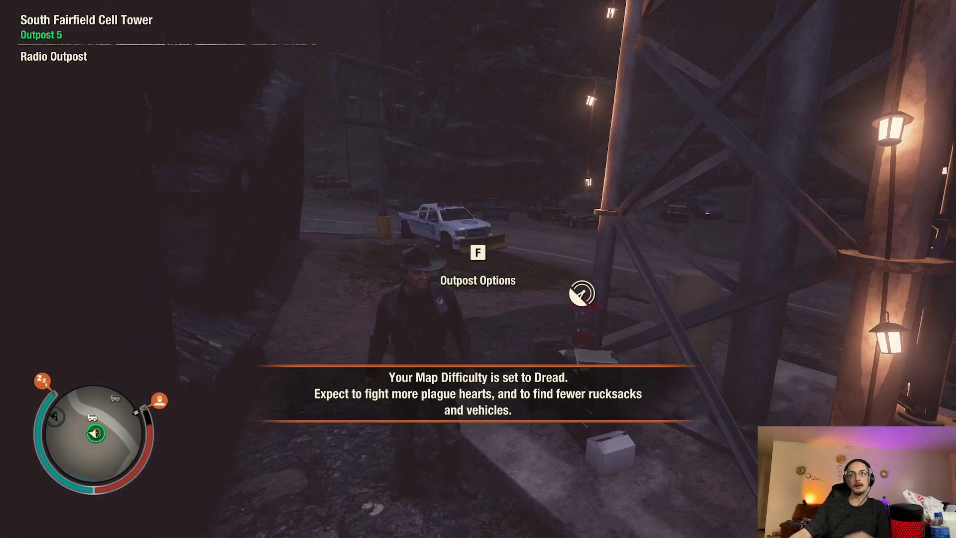
Walk from the cell tower toward the road and plow truck, then pause the game
key("w")
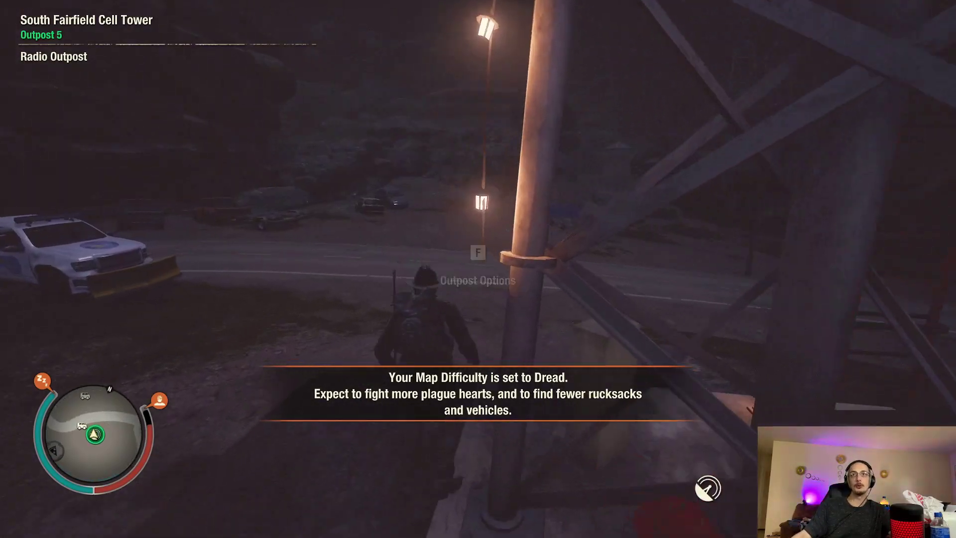
key("w")
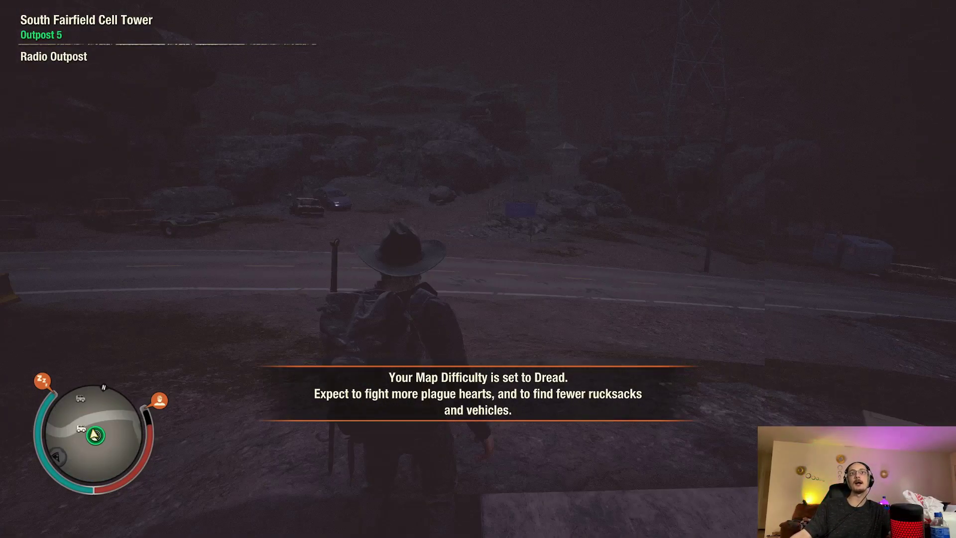
key("w")
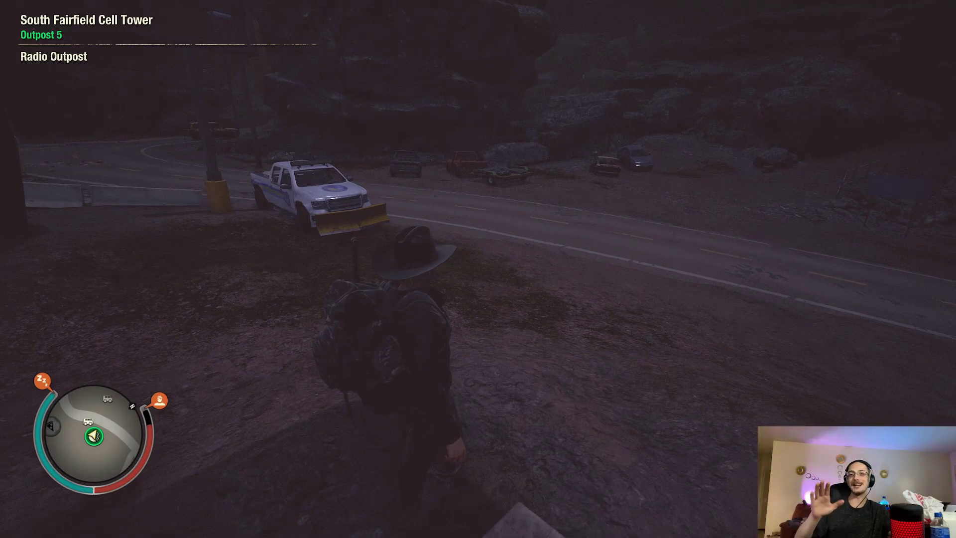
key("Escape")
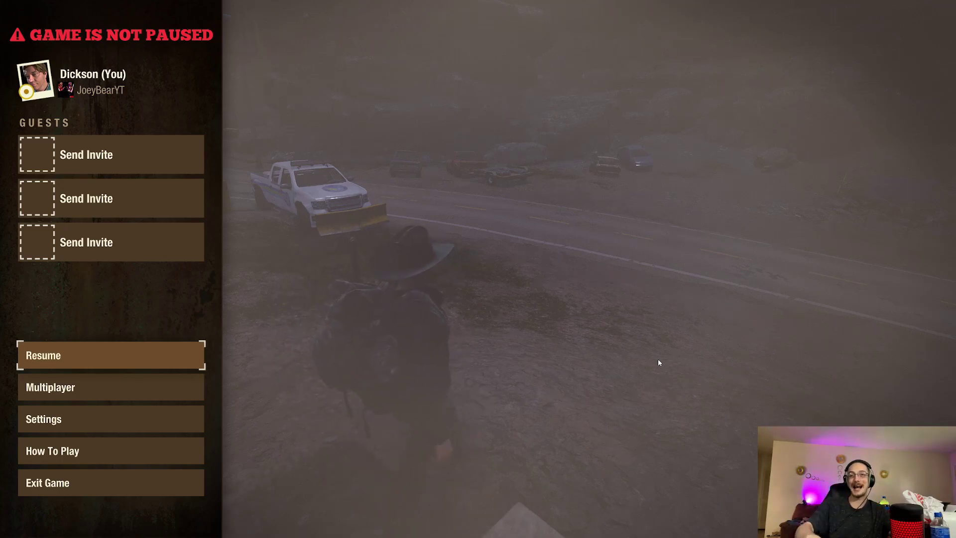
Open the Hades Menu, view its Teleport Menu options, then return to page 1
key("Insert")
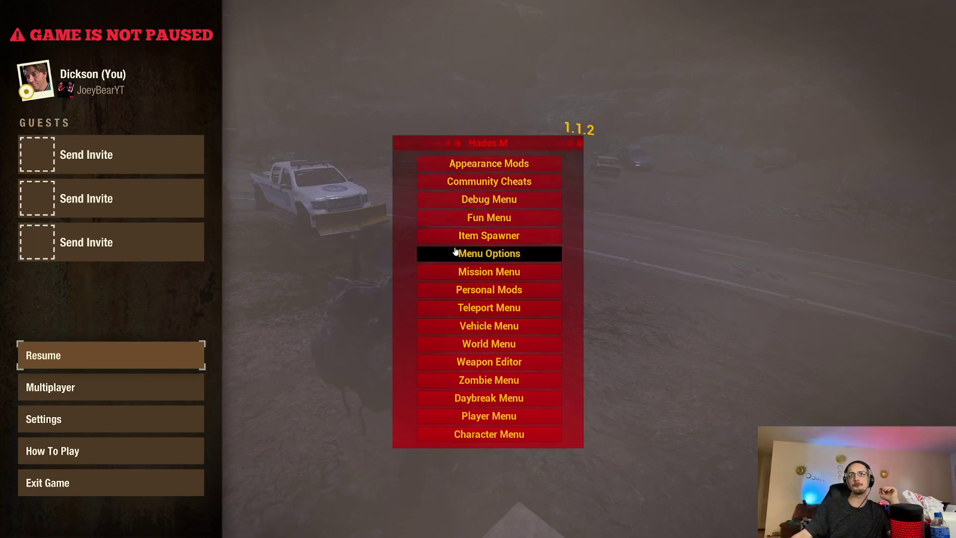
left_click(463, 308)
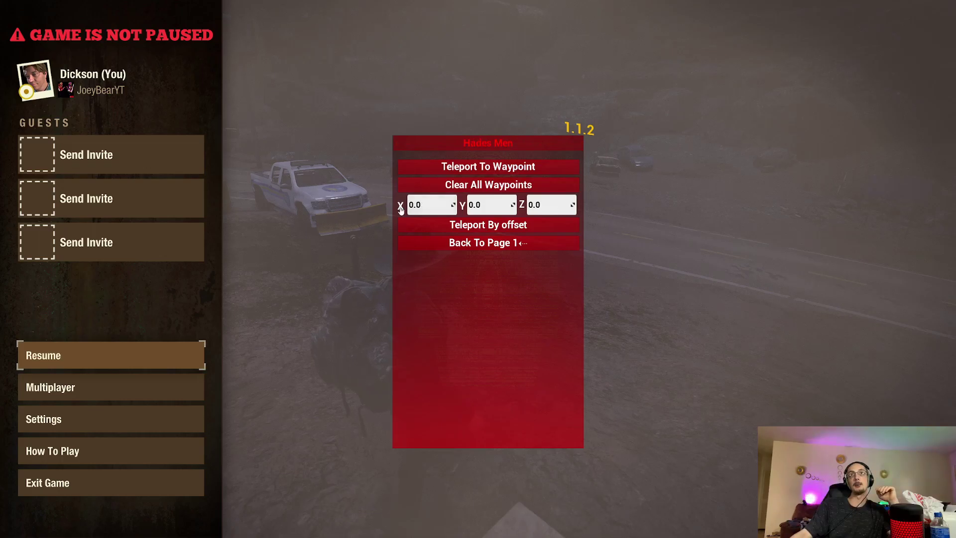
left_click(466, 244)
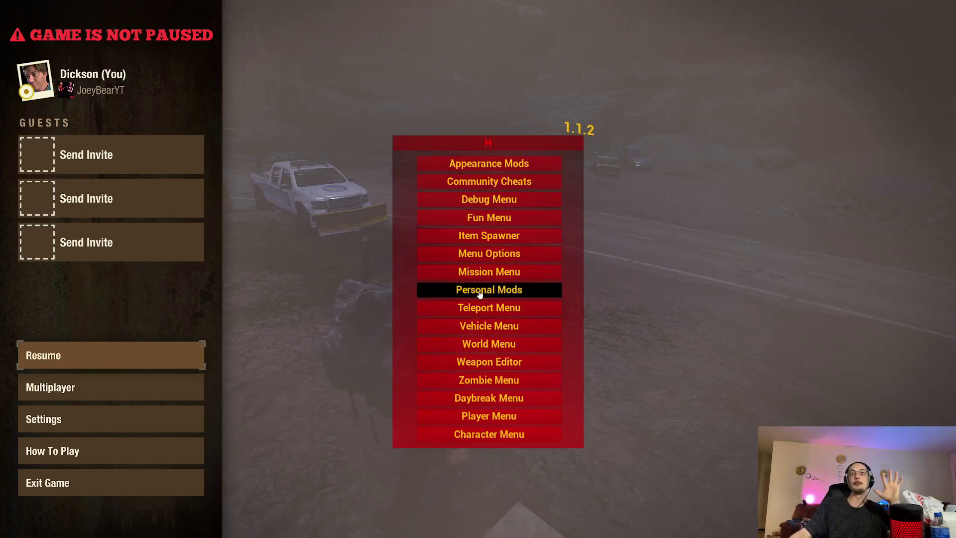
left_click(483, 327)
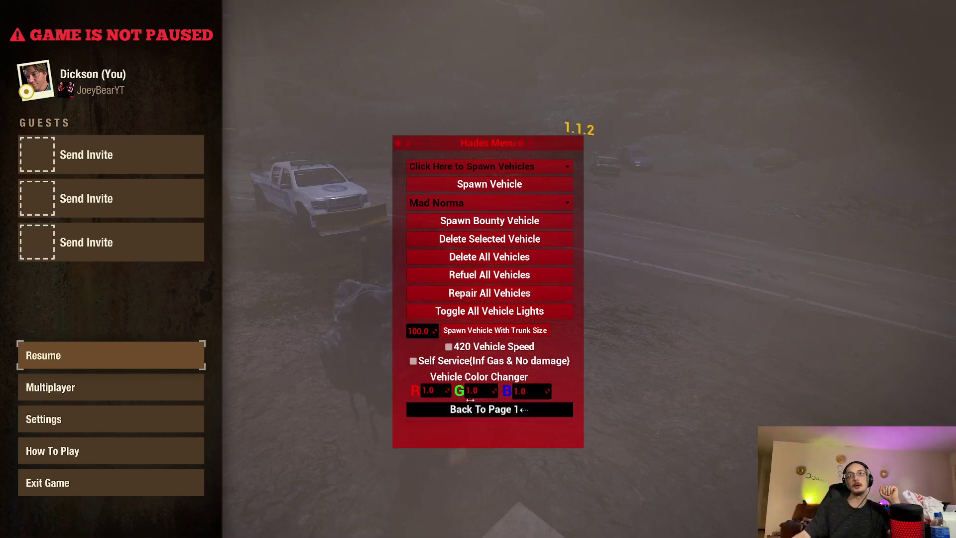
left_click(435, 407)
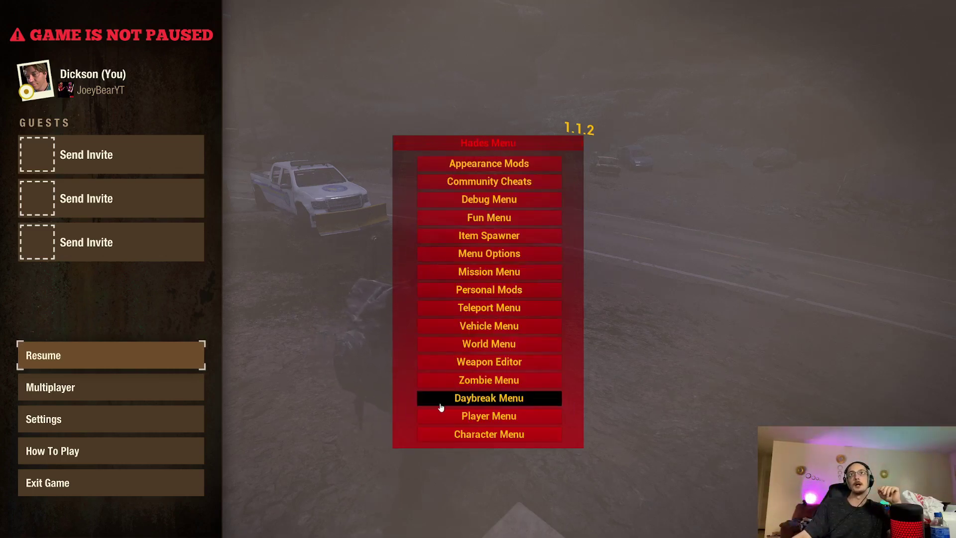
Open the Item Spawner and choose AK-47 in the Spawn Guns list
left_click(473, 241)
scroll(520, 326, "down", 3)
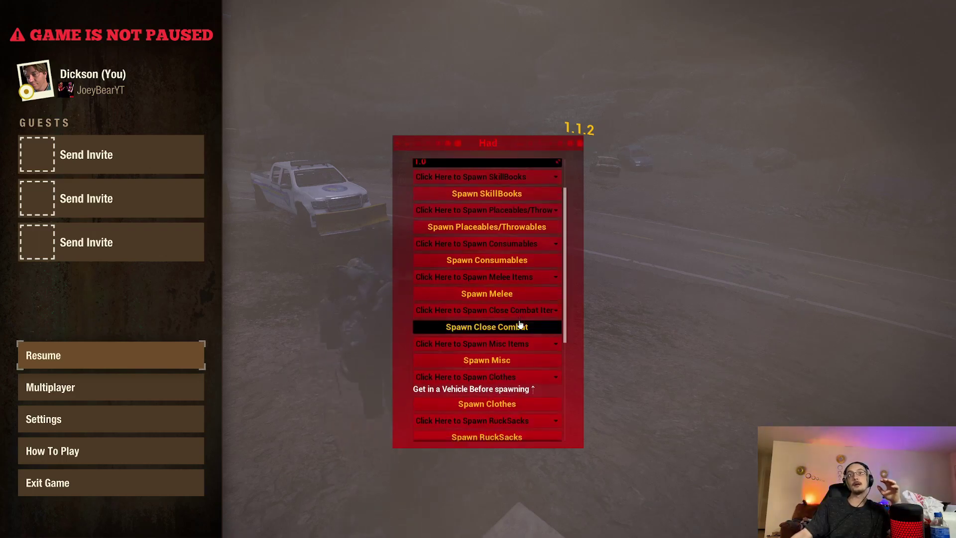
scroll(521, 326, "down", 5)
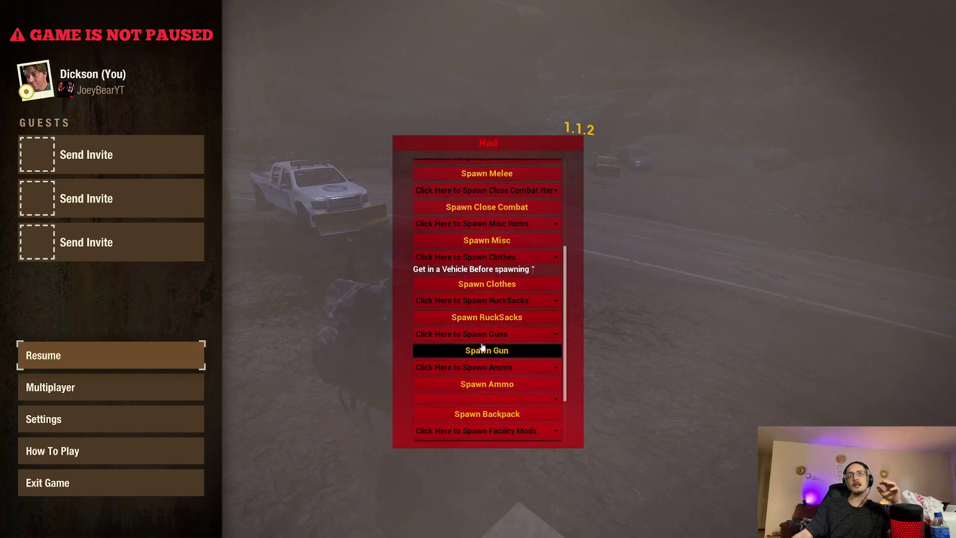
left_click(461, 334)
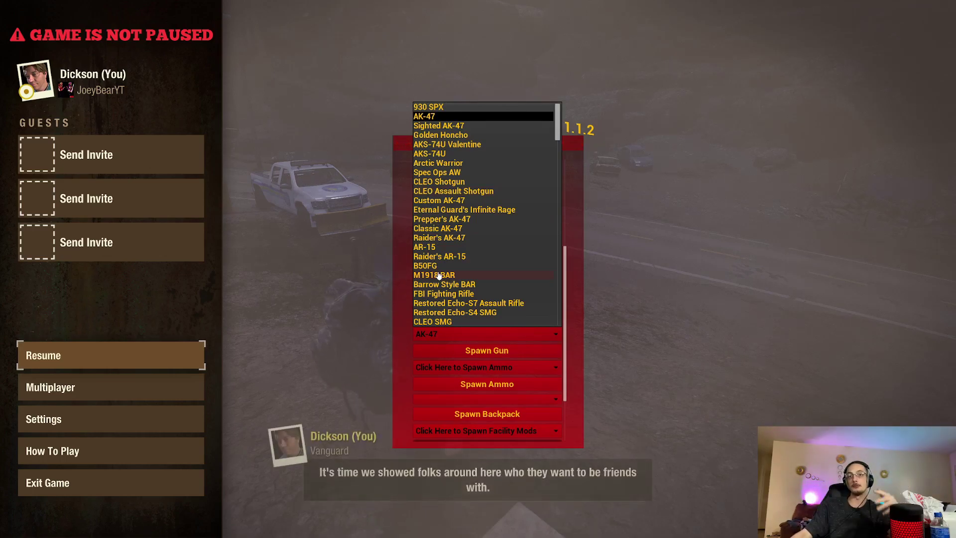
left_click(406, 276)
Select the current spawn quantity value at the top so it can be replaced
scroll(503, 311, "up", 10)
double_click(437, 217)
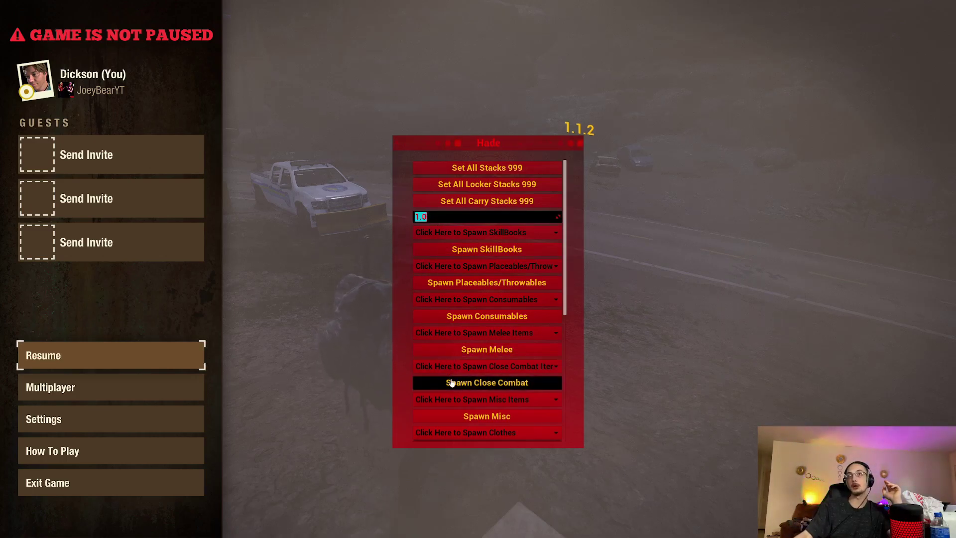
left_click(409, 217)
left_click(429, 215)
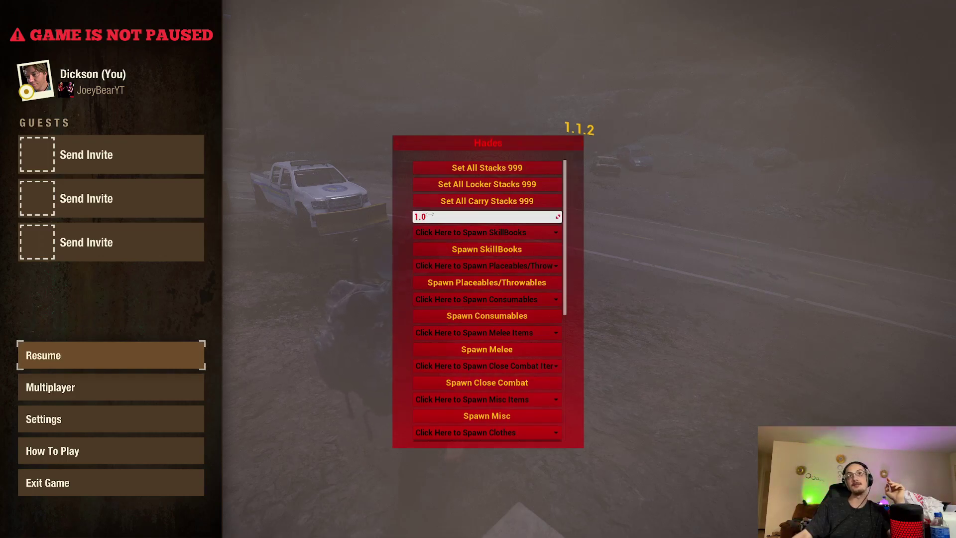
double_click(431, 214)
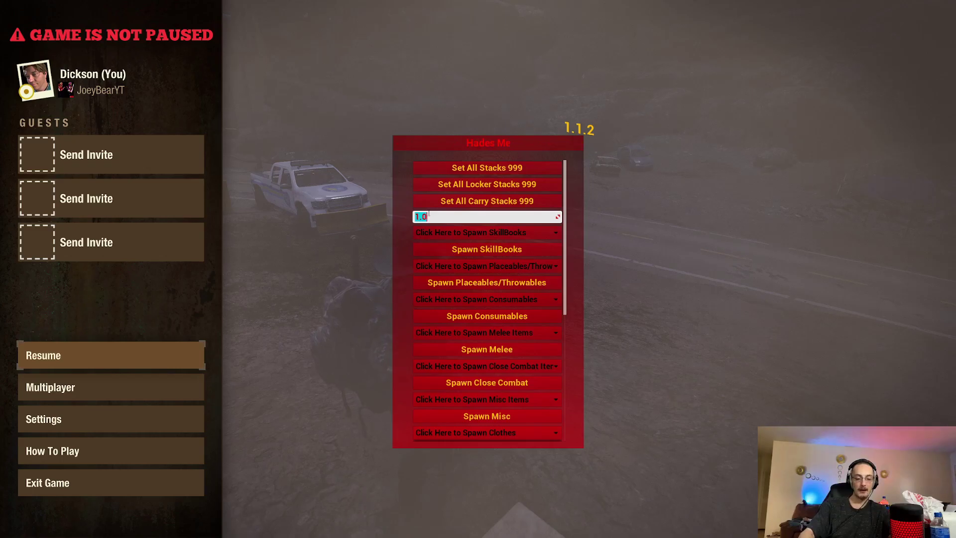
Enter 40 as the spawn quantity and choose .50 AP round in the Spawn Ammo list
type("40")
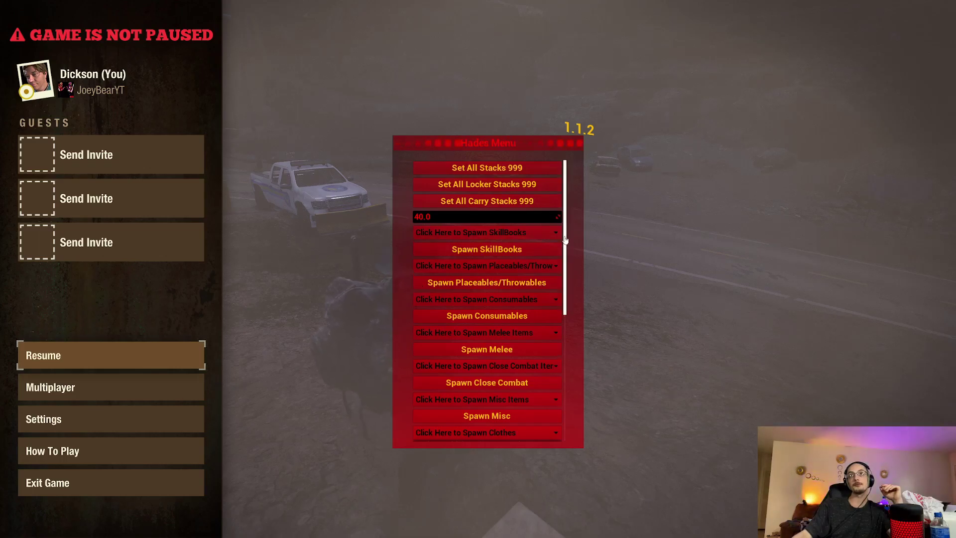
left_click_drag(565, 240, 546, 356)
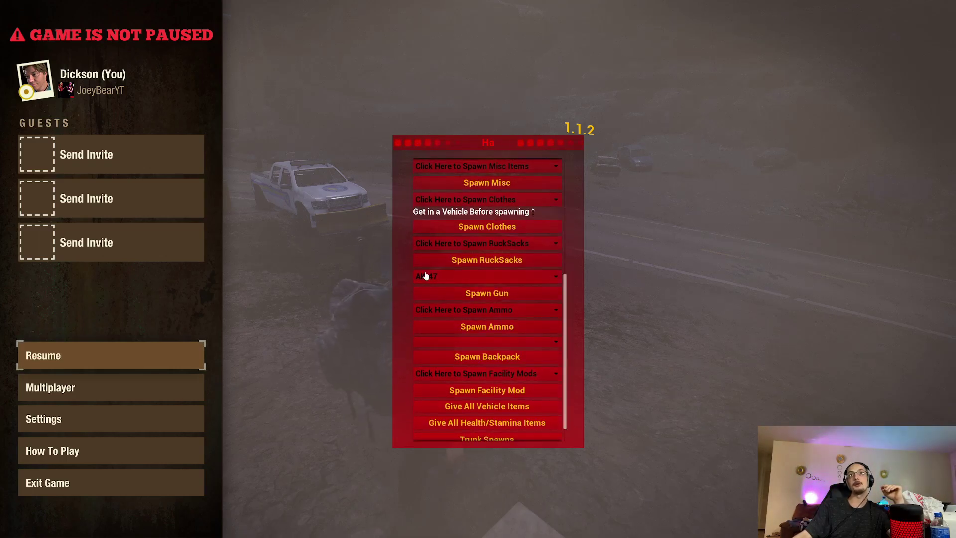
left_click(464, 312)
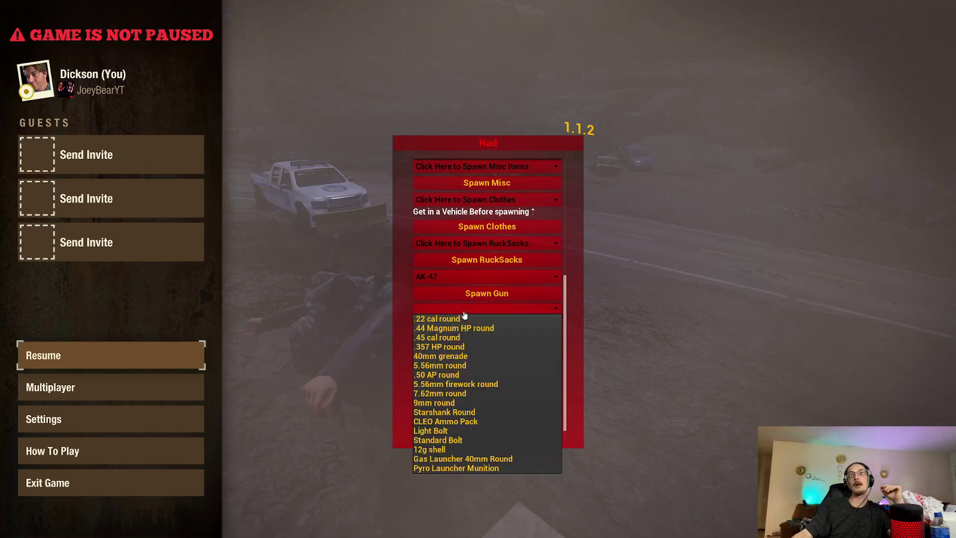
left_click(452, 375)
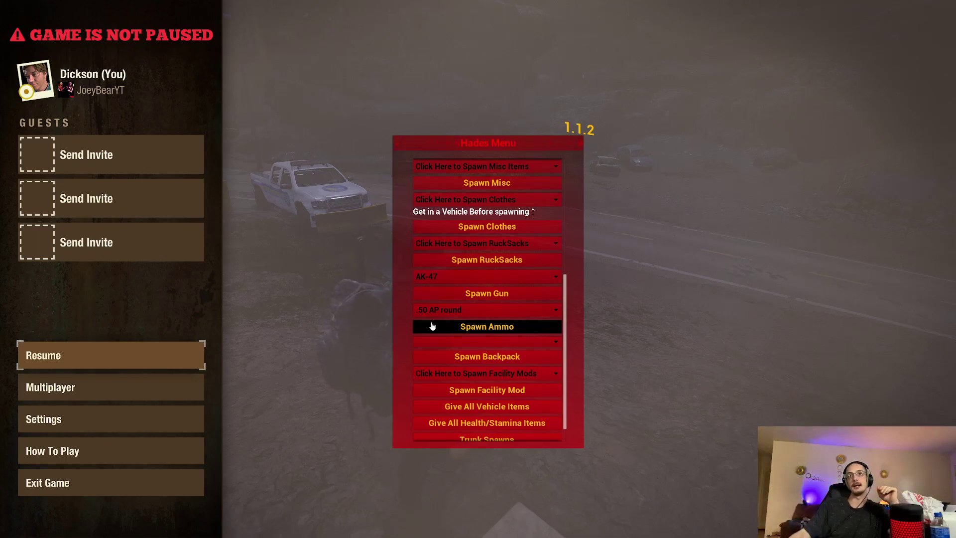
Spawn the 40 .50 AP rounds, then browse the full gun list, leaving AK-47 selected
left_click(441, 327)
left_click(433, 277)
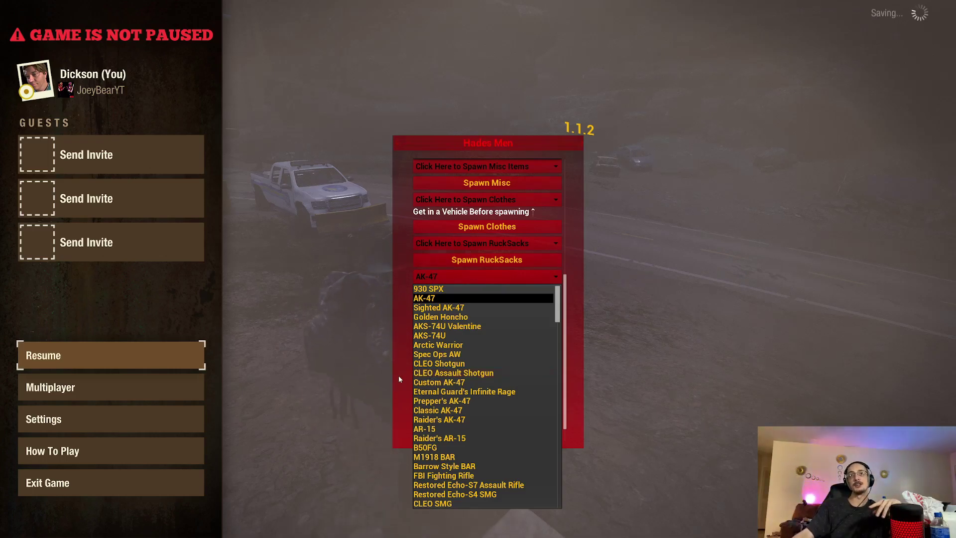
scroll(463, 380, "down", 3)
scroll(463, 379, "down", 7)
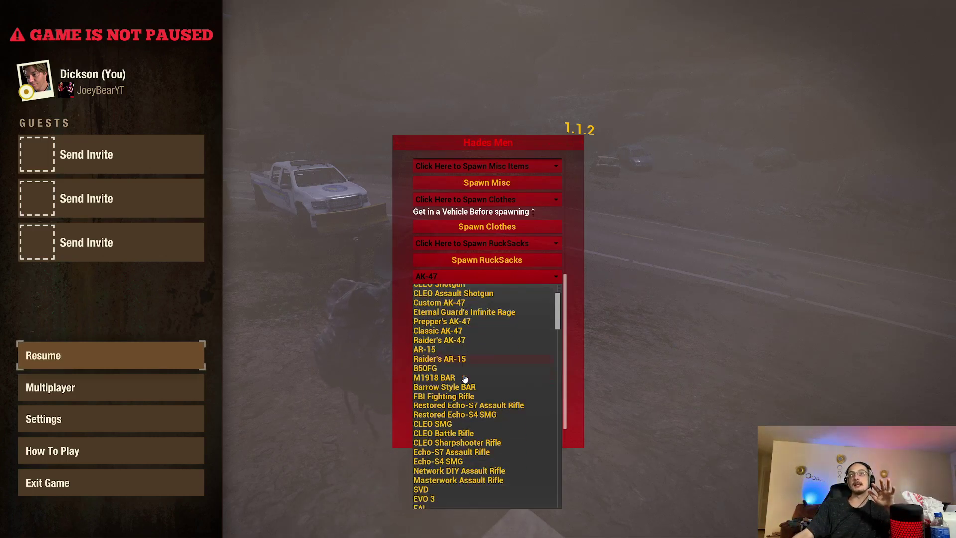
scroll(463, 428, "down", 6)
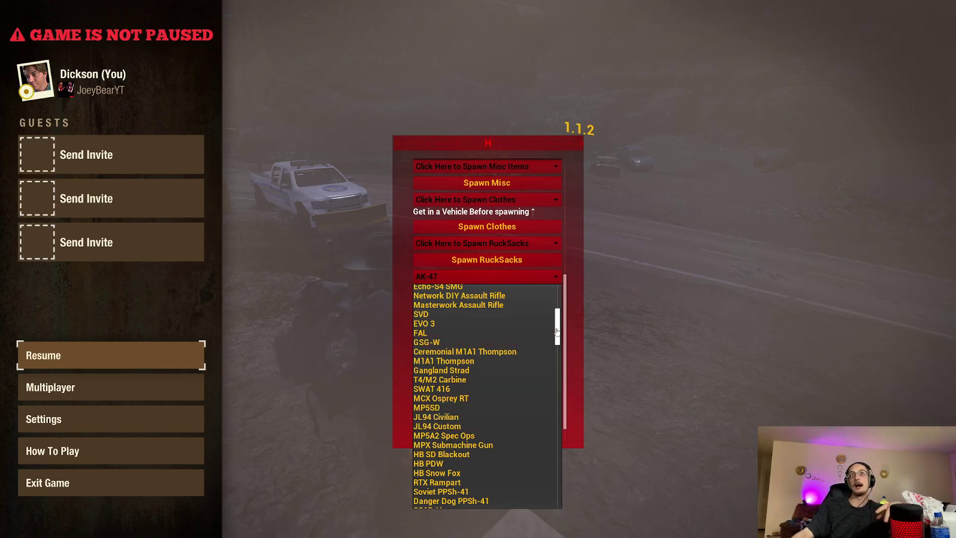
left_click_drag(557, 331, 556, 347)
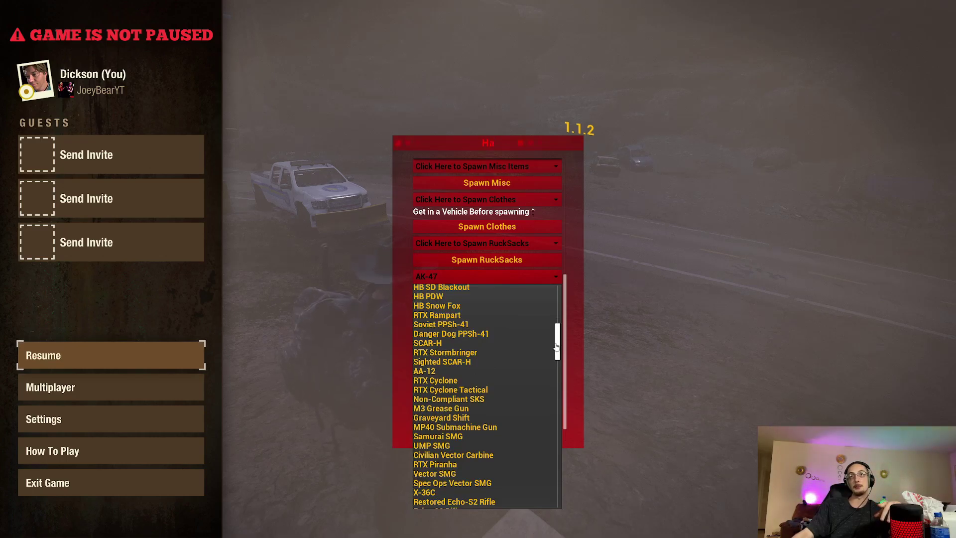
left_click_drag(556, 346, 555, 347)
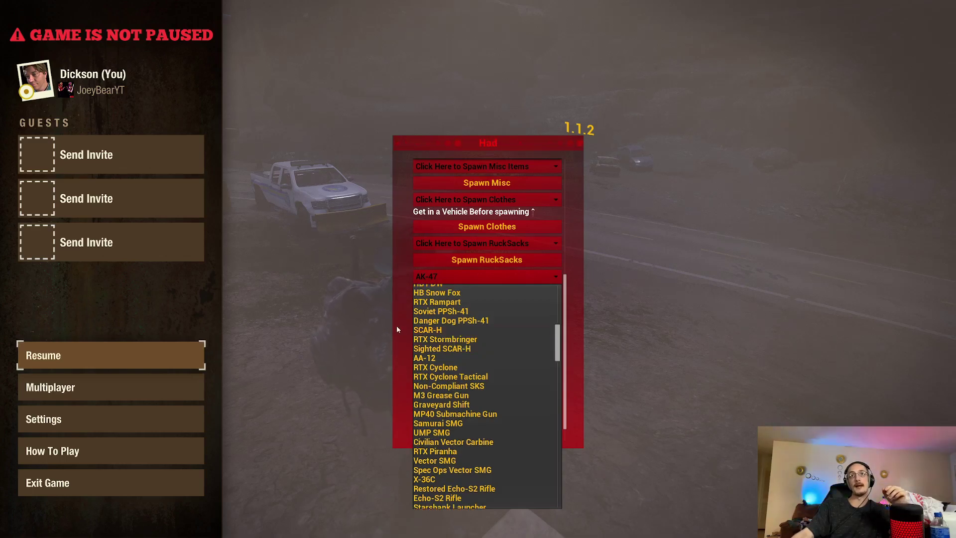
left_click(400, 305)
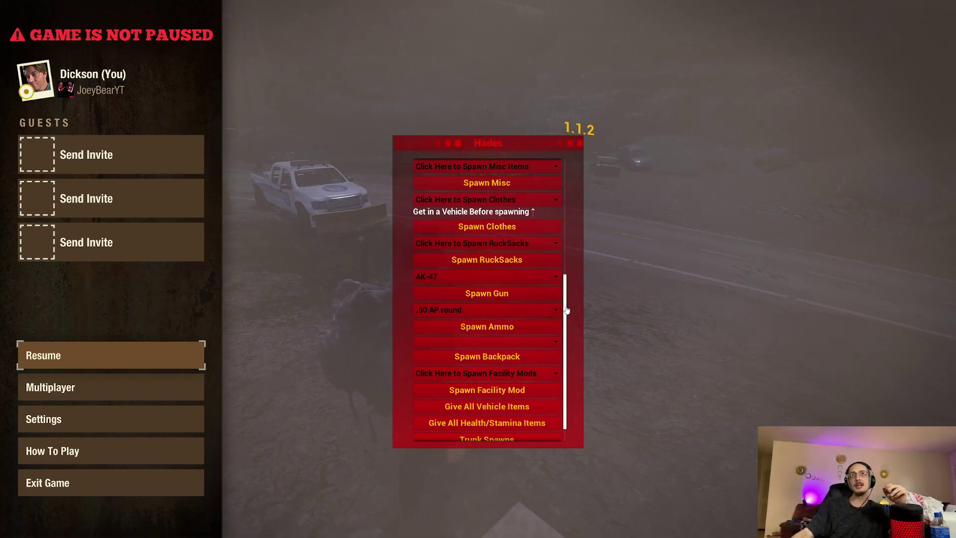
scroll(506, 381, "down", 1)
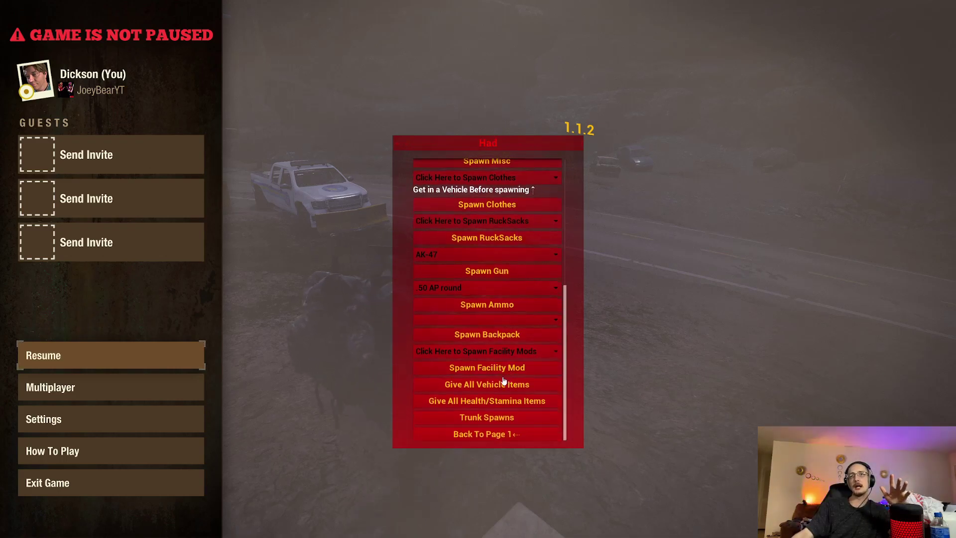
Use Back To Page 1 to return to the Hades Menu category list
left_click(494, 436)
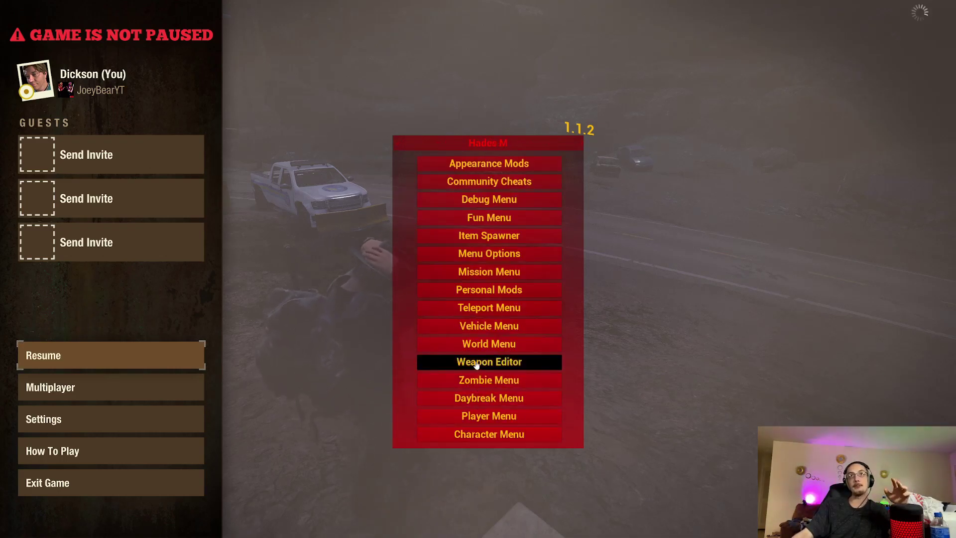